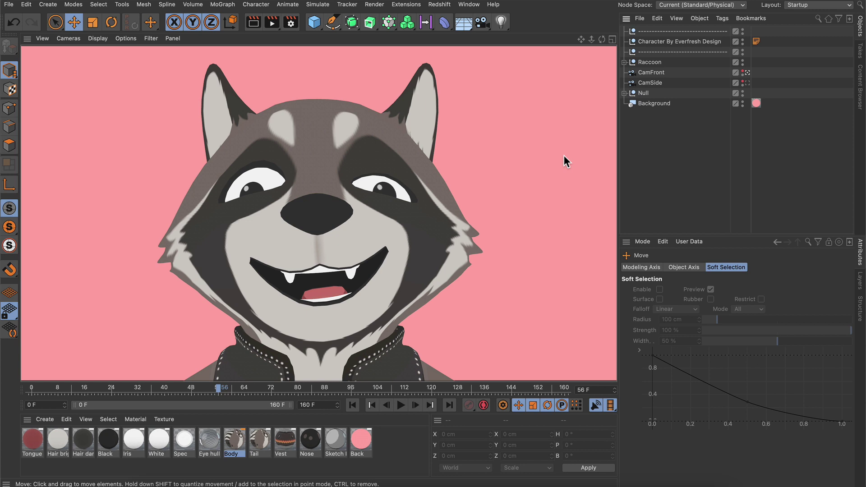
Render the current frame to the Picture Viewer under the manual file name and check the saved image in the project folder
{"action": "left_click", "coordinate": [290, 22]}
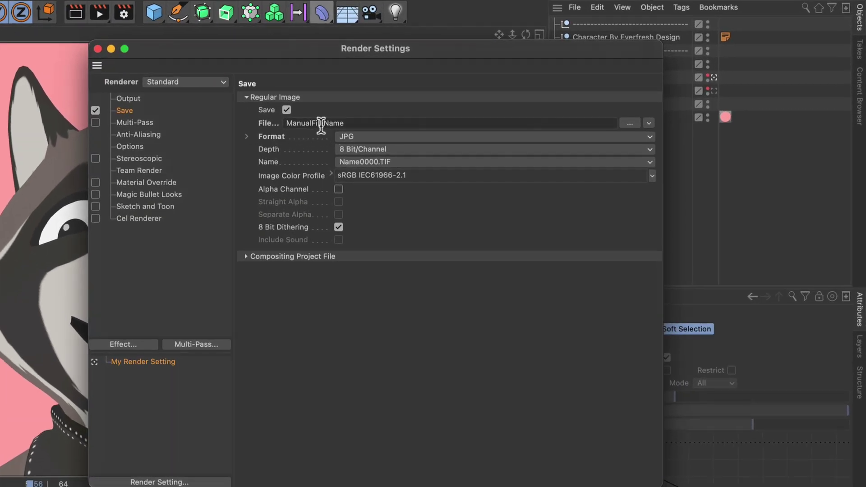
{"action": "left_click_drag", "start_coordinate": [285, 122], "coordinate": [371, 120]}
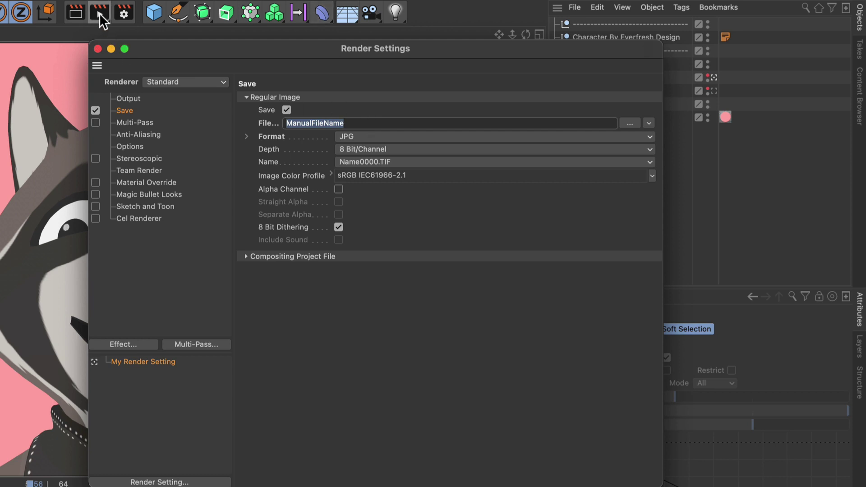
{"action": "left_click", "coordinate": [99, 13]}
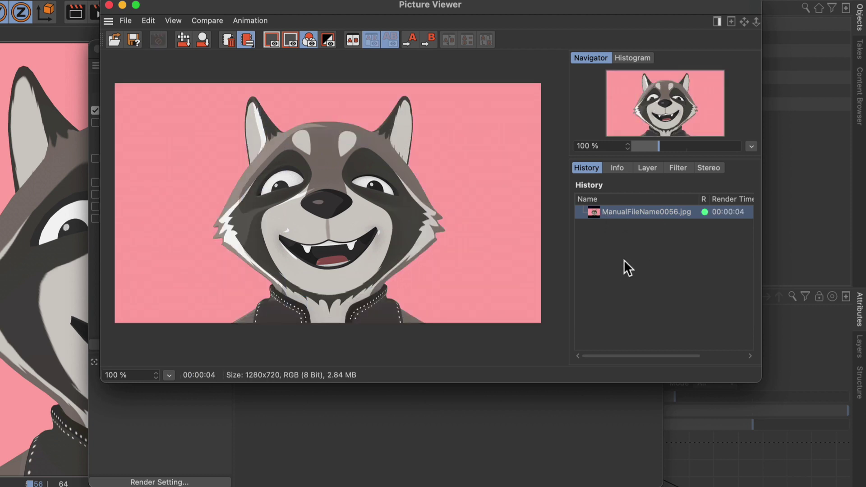
{"action": "left_click_drag", "start_coordinate": [391, 17], "coordinate": [327, 168]}
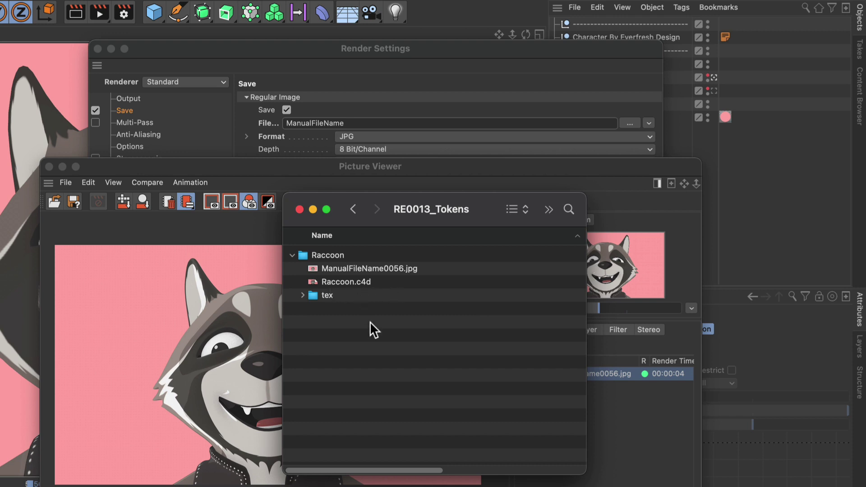
{"action": "left_click", "coordinate": [123, 163]}
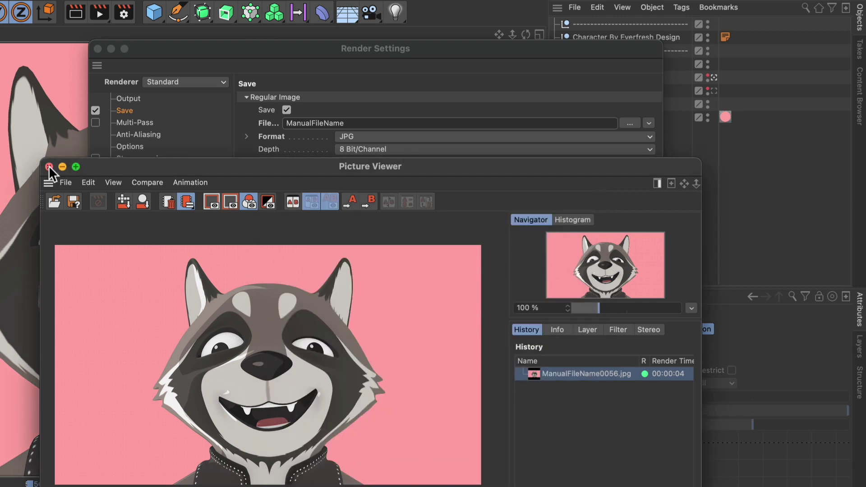
{"action": "left_click", "coordinate": [49, 166]}
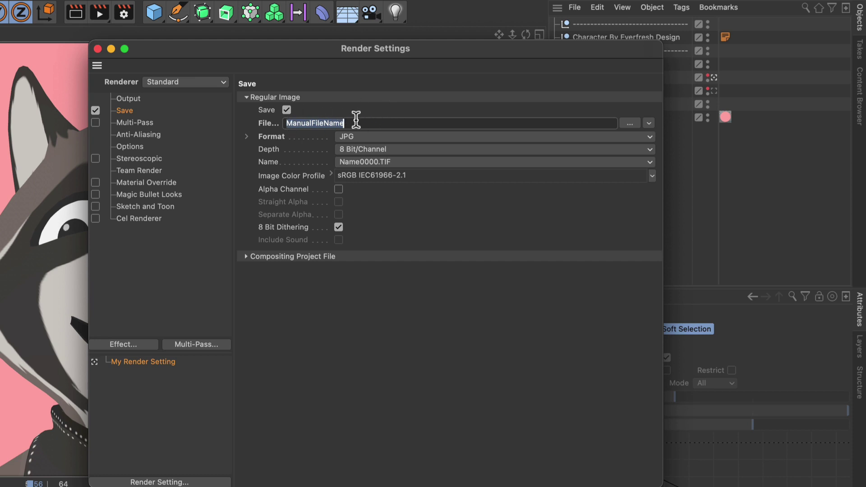
Replace the render file name with the project, take and camera tokens as $prj_$take_$camera and render the frame to the Picture Viewer
{"action": "left_click", "coordinate": [648, 123]}
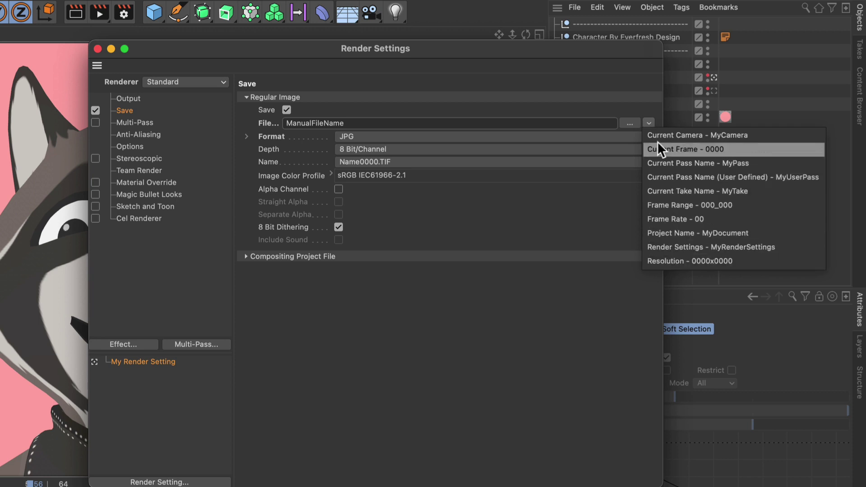
{"action": "left_click", "coordinate": [703, 231]}
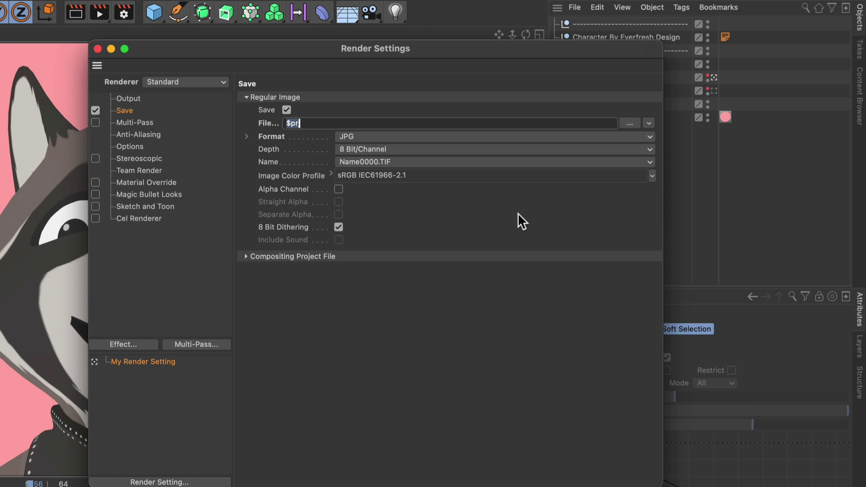
{"action": "key", "text": "Right"}
{"action": "type", "text": "_"}
{"action": "left_click", "coordinate": [648, 123]}
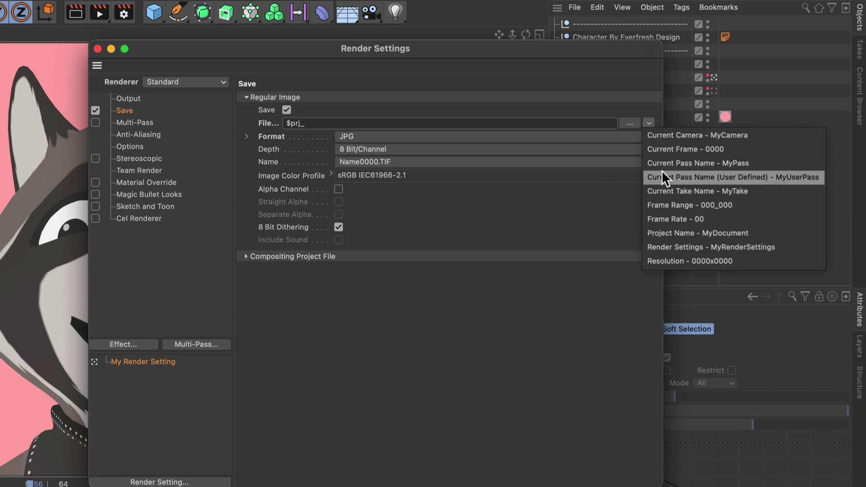
{"action": "left_click", "coordinate": [683, 191]}
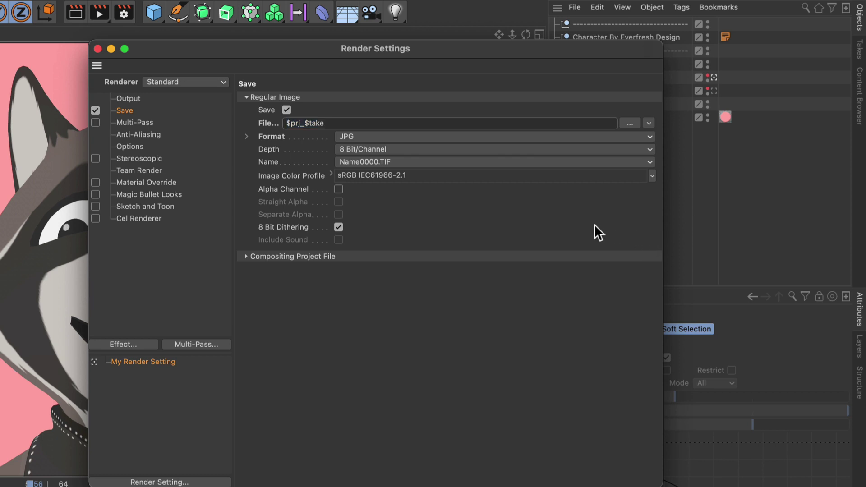
{"action": "type", "text": "_"}
{"action": "left_click", "coordinate": [649, 122]}
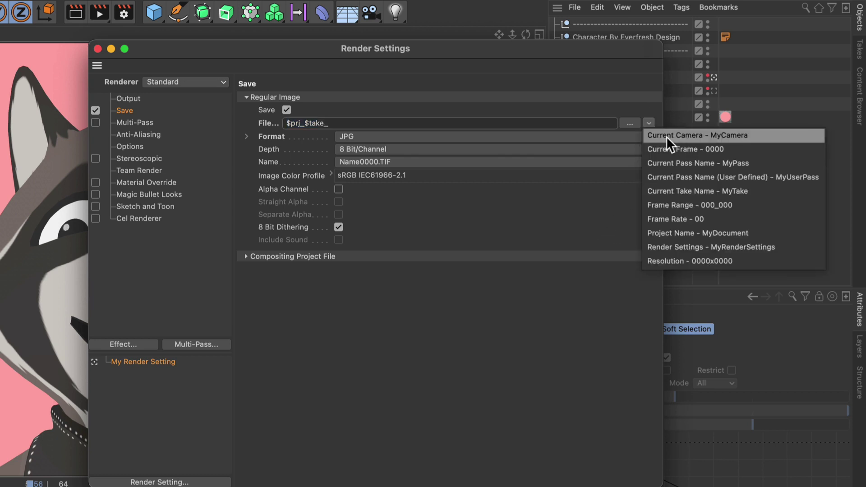
{"action": "left_click", "coordinate": [666, 136]}
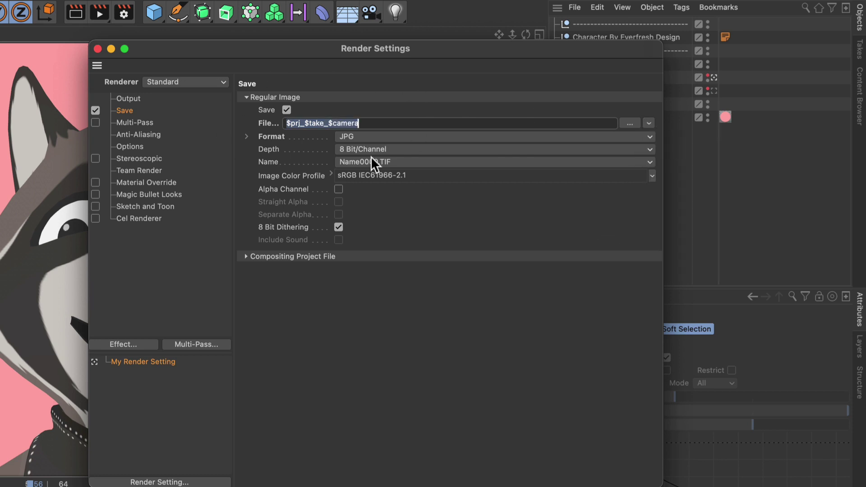
{"action": "left_click_drag", "start_coordinate": [447, 53], "coordinate": [312, 65]}
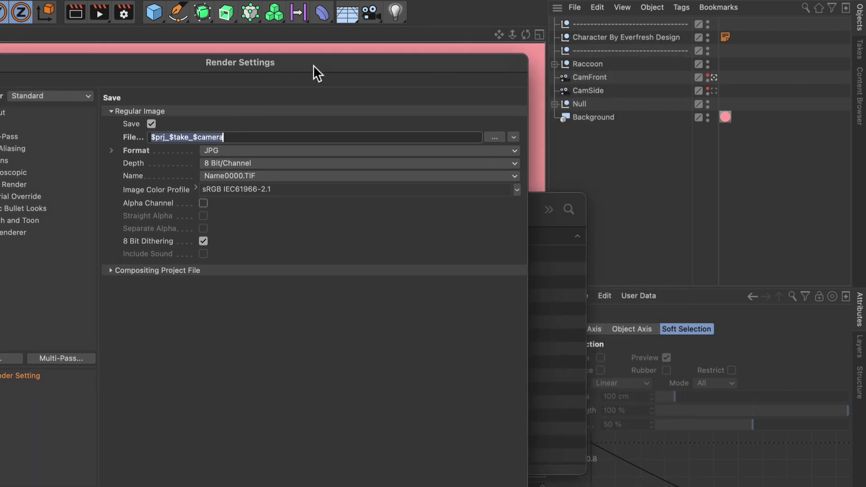
{"action": "left_click", "coordinate": [99, 13]}
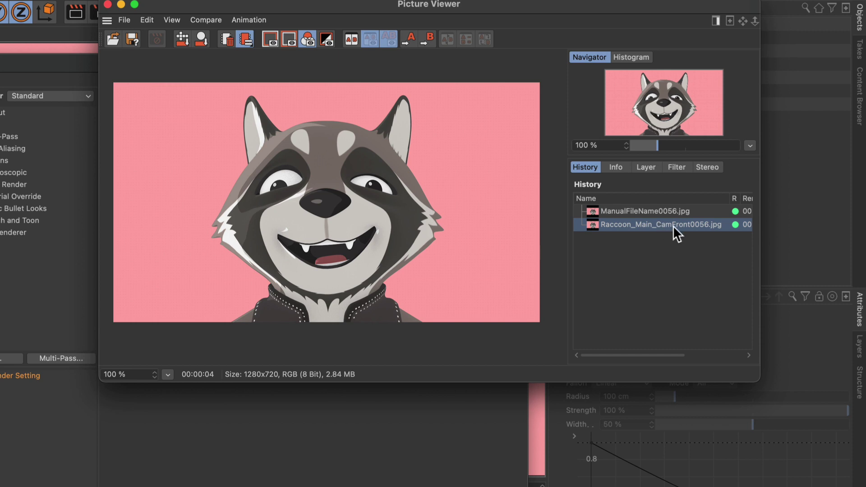
Make CamSide the active camera and render the frame to the Picture Viewer
{"action": "left_click_drag", "start_coordinate": [647, 6], "coordinate": [432, 109]}
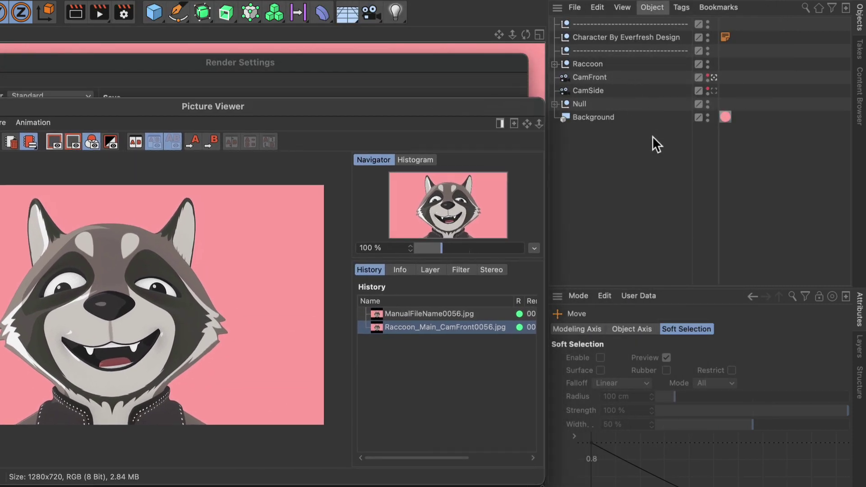
{"action": "left_click", "coordinate": [714, 90]}
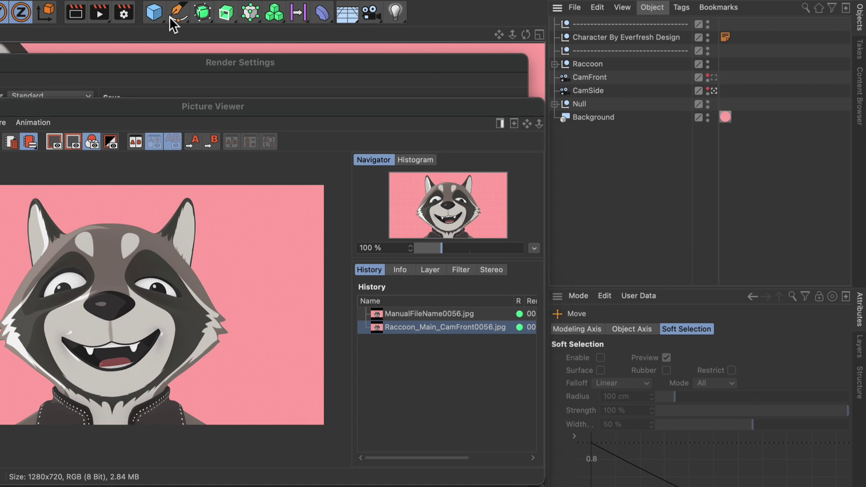
{"action": "left_click", "coordinate": [101, 11]}
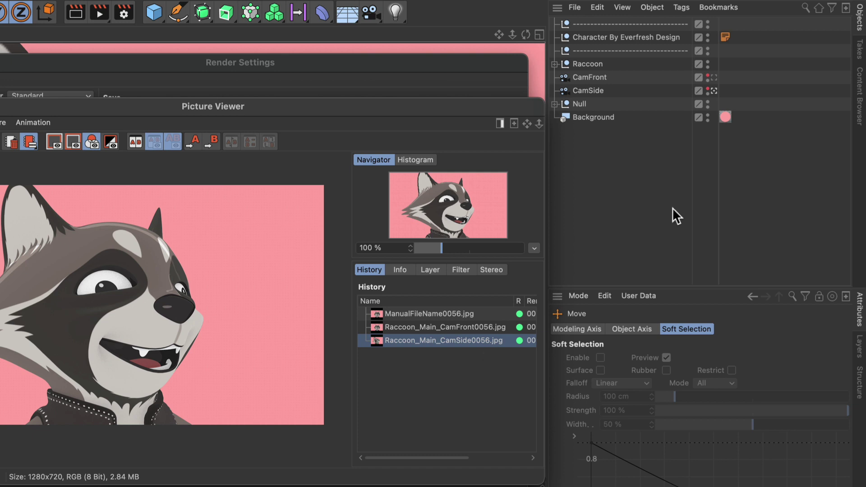
Activate the BG-Green take, render it to the Picture Viewer and check the saved images in the project folder
{"action": "left_click", "coordinate": [859, 49]}
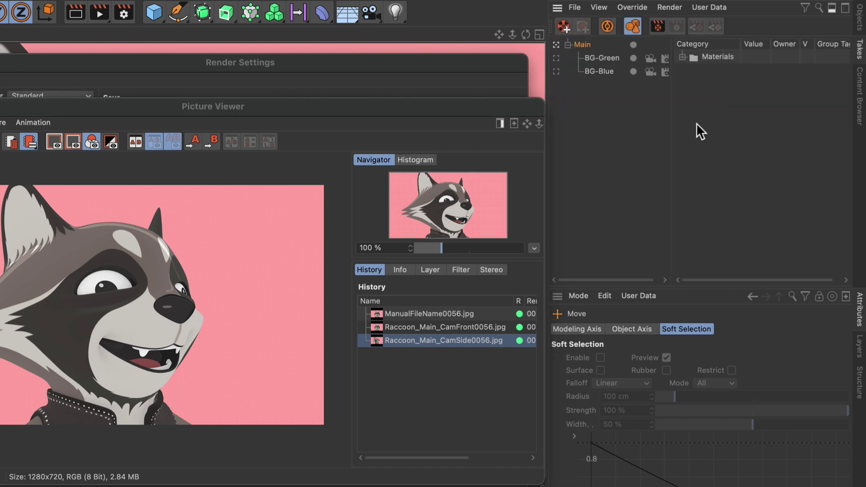
{"action": "left_click", "coordinate": [556, 59]}
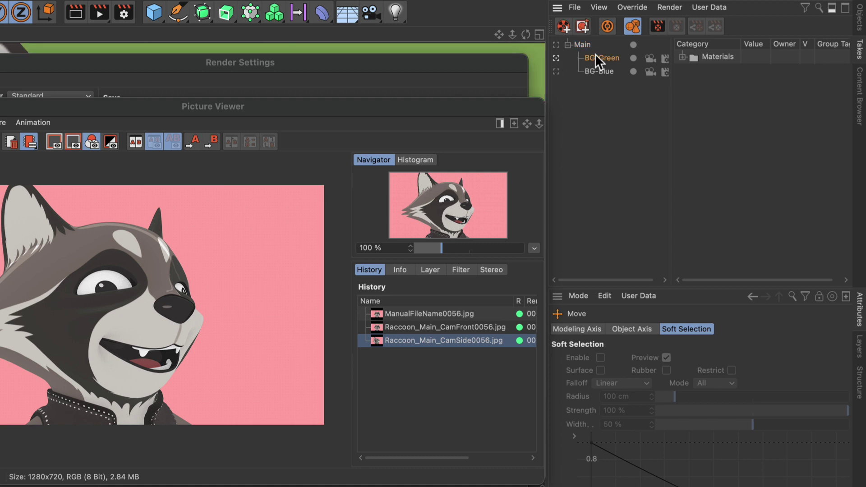
{"action": "left_click", "coordinate": [98, 11]}
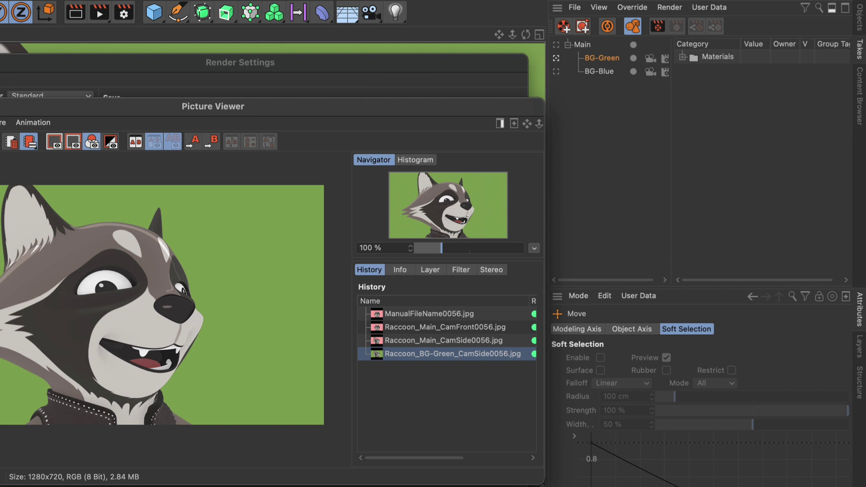
{"action": "left_click", "coordinate": [234, 484]}
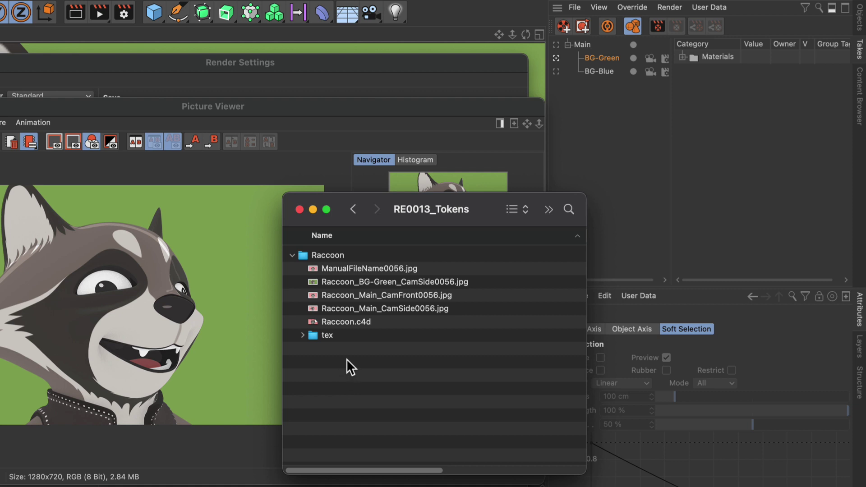
Prefix the render file name with the subfolder path $prj_render/ so it reads $prj_render/$prj_$take_$camera
{"action": "left_click", "coordinate": [274, 67]}
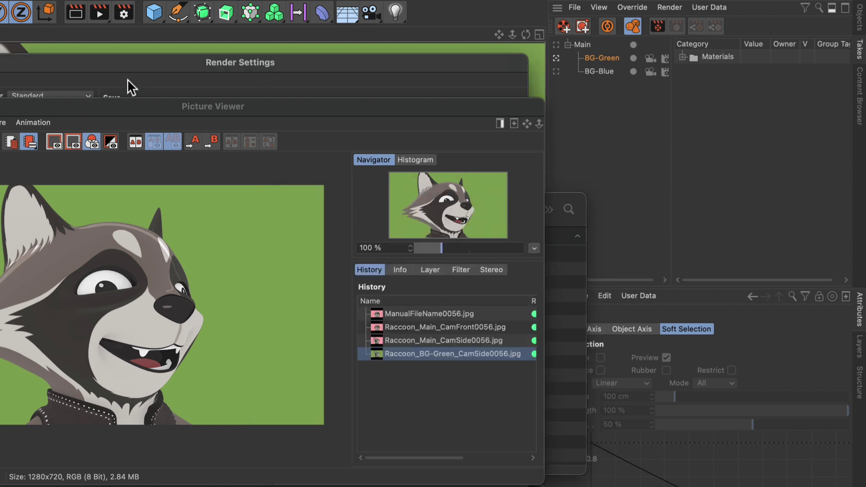
{"action": "left_click", "coordinate": [165, 65]}
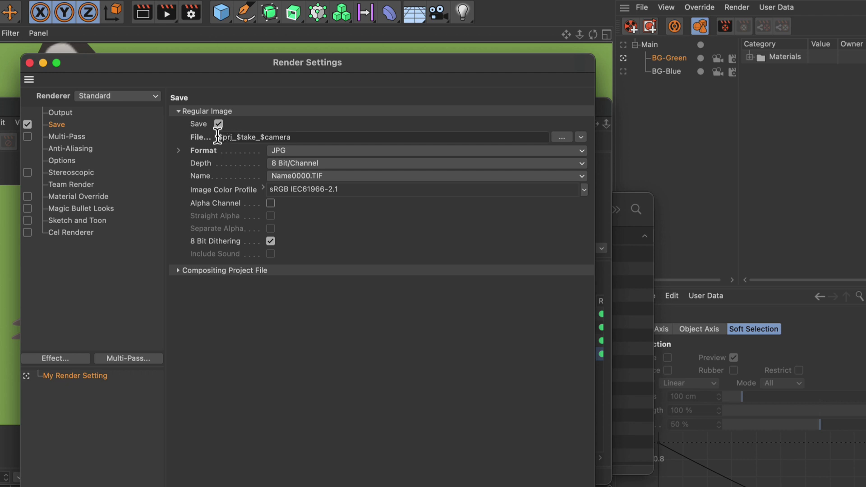
{"action": "left_click", "coordinate": [219, 136]}
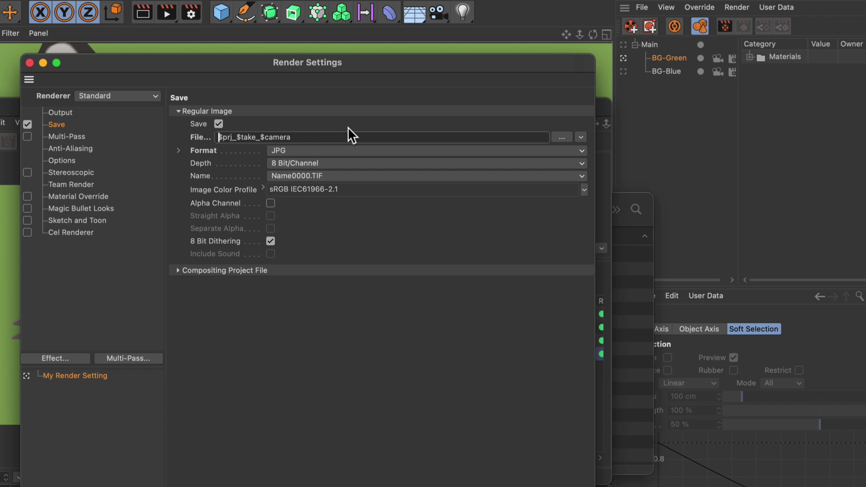
{"action": "type", "text": "$prjj_render"}
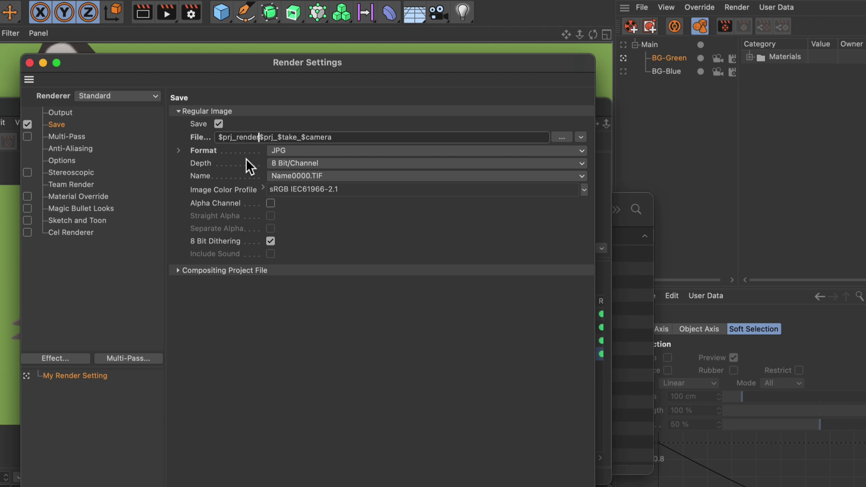
{"action": "type", "text": "/"}
Render the BG-Green take with the subfolder path and inspect the contents of the Raccoon_render folder in Finder
{"action": "left_click", "coordinate": [166, 12]}
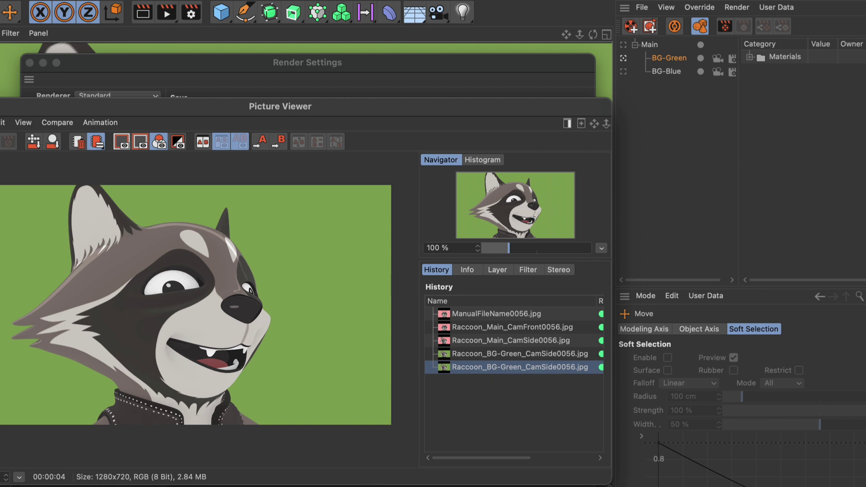
{"action": "key", "text": "super+Tab"}
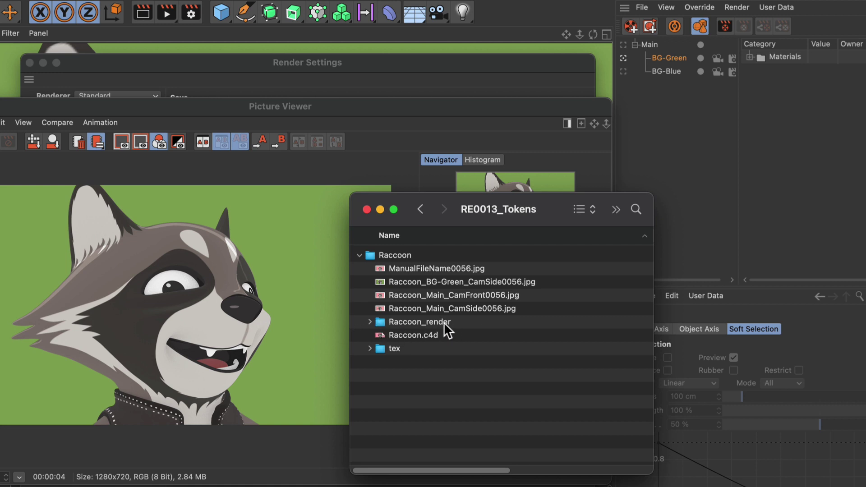
{"action": "left_click", "coordinate": [370, 322]}
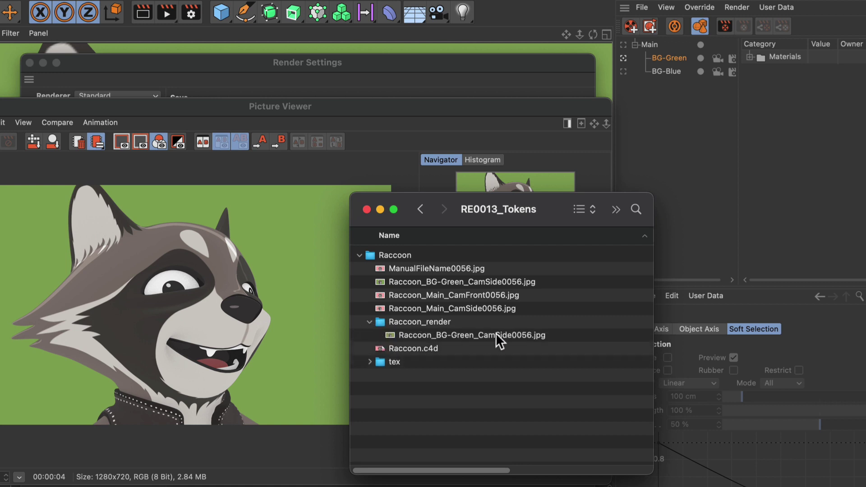